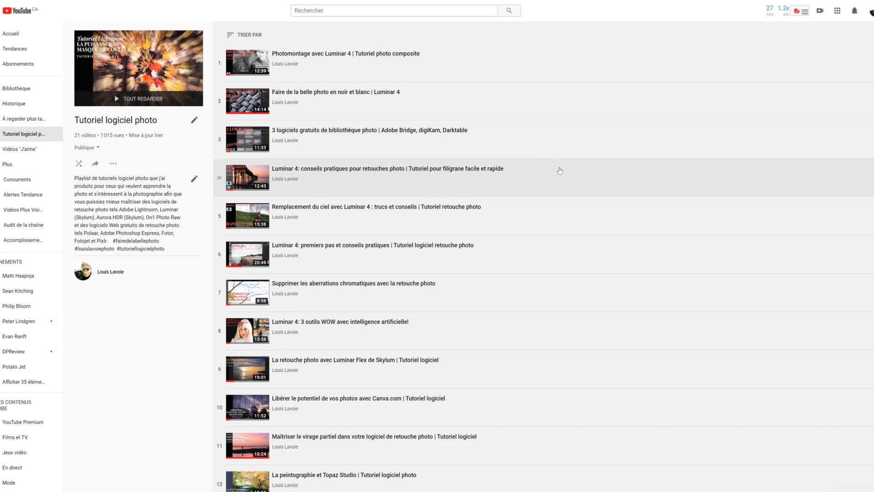
Look through the video list of the photo software tutorial playlist
{"action": "scroll", "coordinate": [559, 170], "scroll_direction": "down", "scroll_amount": 4}
{"action": "scroll", "coordinate": [559, 170], "scroll_direction": "down", "scroll_amount": 4}
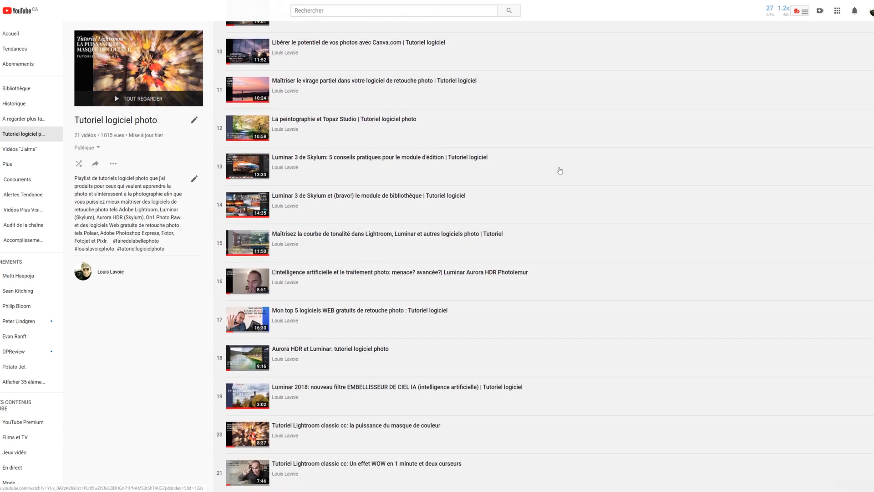
{"action": "scroll", "coordinate": [559, 170], "scroll_direction": "up", "scroll_amount": 6}
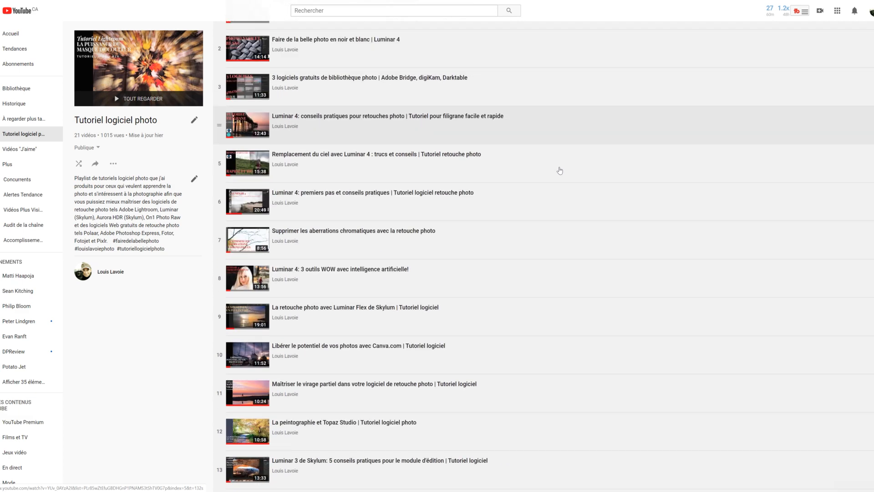
{"action": "scroll", "coordinate": [559, 170], "scroll_direction": "up", "scroll_amount": 1}
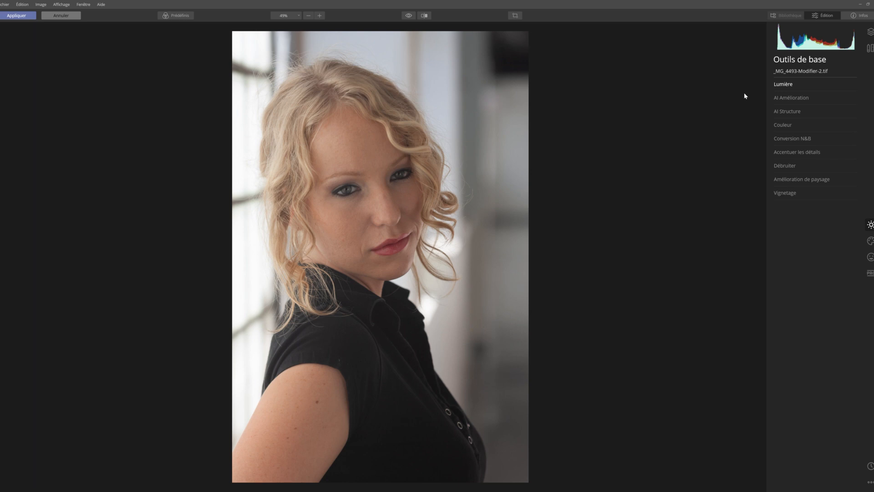
Shape the Lumière tone curve into a gentle S by raising the highlights and lowering the shadows of the portrait
{"action": "left_click", "coordinate": [792, 87]}
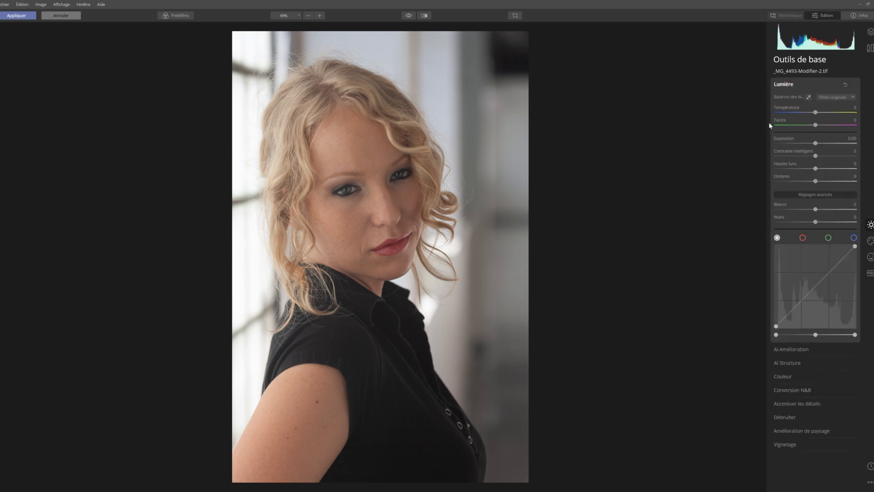
{"action": "left_click_drag", "start_coordinate": [829, 272], "coordinate": [829, 267]}
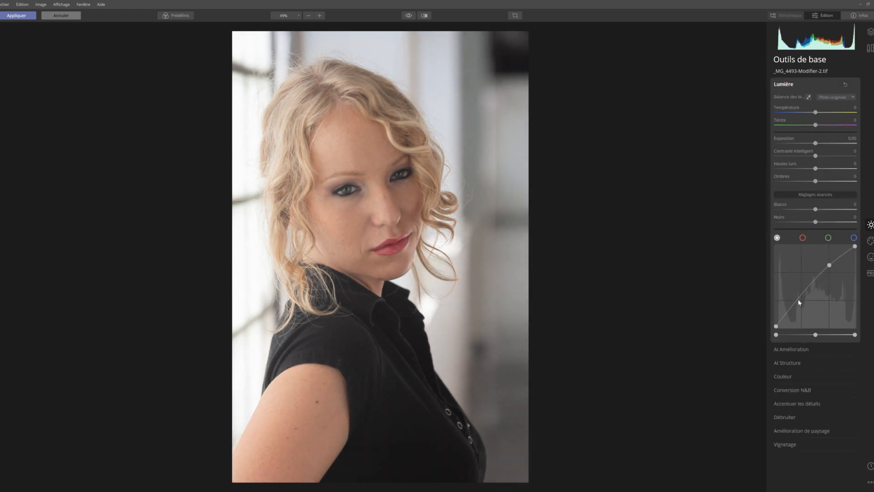
{"action": "left_click_drag", "start_coordinate": [799, 300], "coordinate": [800, 306]}
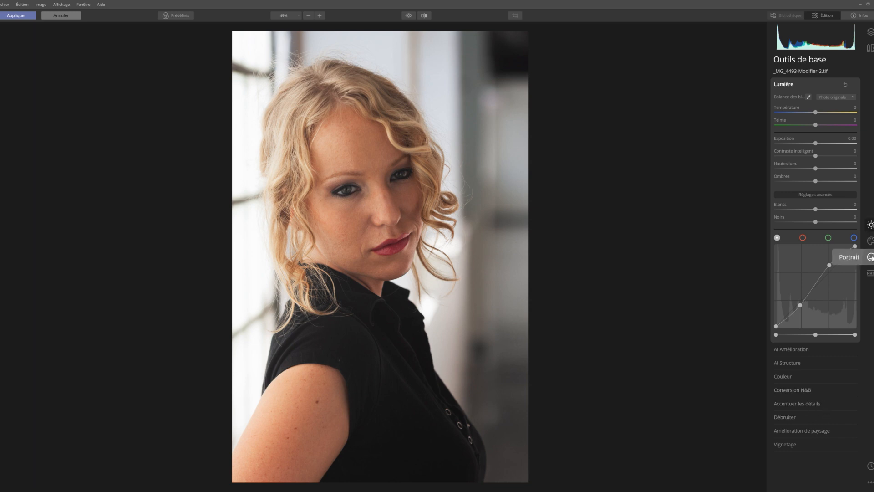
Smooth the woman's skin with a moderate AI Amélioration de peau quantity, trying its AI skin defect removal option
{"action": "left_click", "coordinate": [869, 257]}
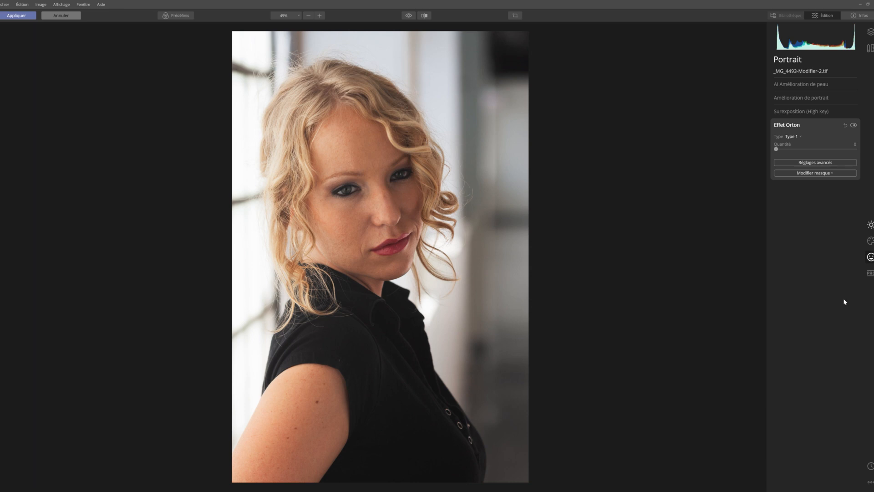
{"action": "left_click", "coordinate": [299, 17]}
{"action": "left_click", "coordinate": [296, 46]}
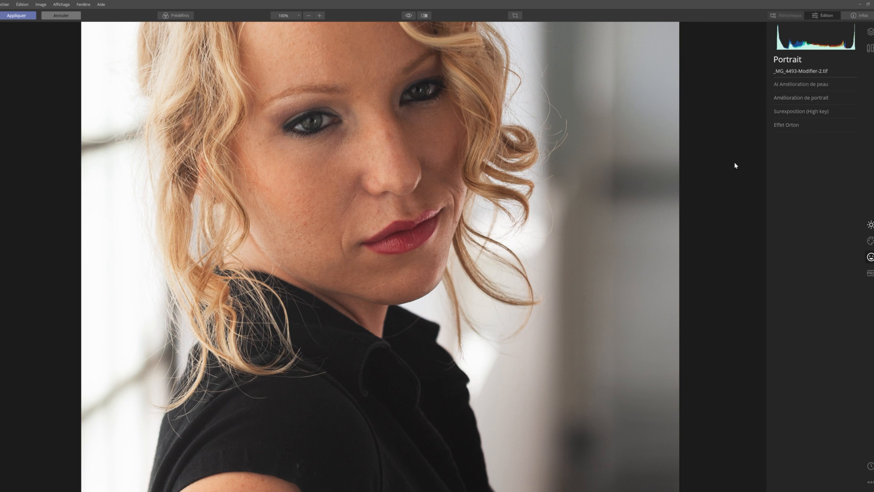
{"action": "left_click", "coordinate": [826, 85]}
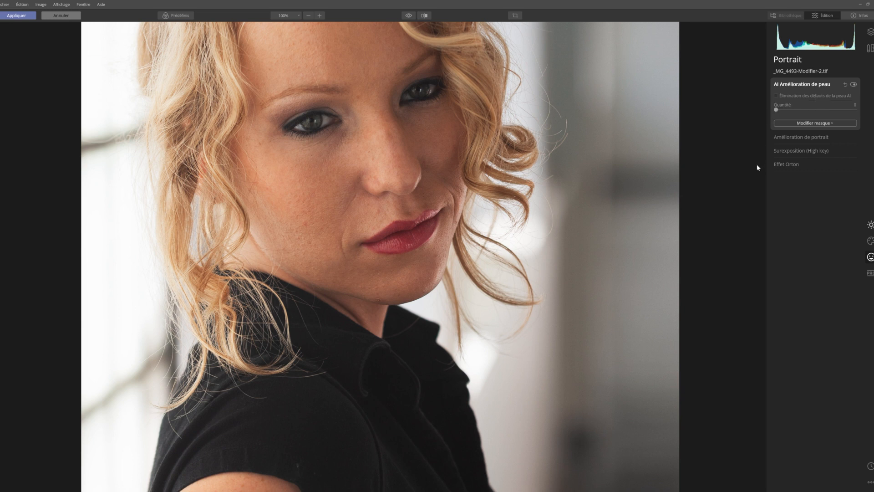
{"action": "left_click", "coordinate": [776, 96]}
{"action": "left_click", "coordinate": [775, 96]}
{"action": "left_click_drag", "start_coordinate": [775, 113], "coordinate": [805, 114]}
{"action": "left_click_drag", "start_coordinate": [804, 112], "coordinate": [862, 117]}
{"action": "left_click_drag", "start_coordinate": [855, 111], "coordinate": [806, 112]}
In Amélioration de portrait, set Visage lumière to 20 and Blanchiment des yeux to 50, and compare with the filter off
{"action": "left_click", "coordinate": [817, 138]}
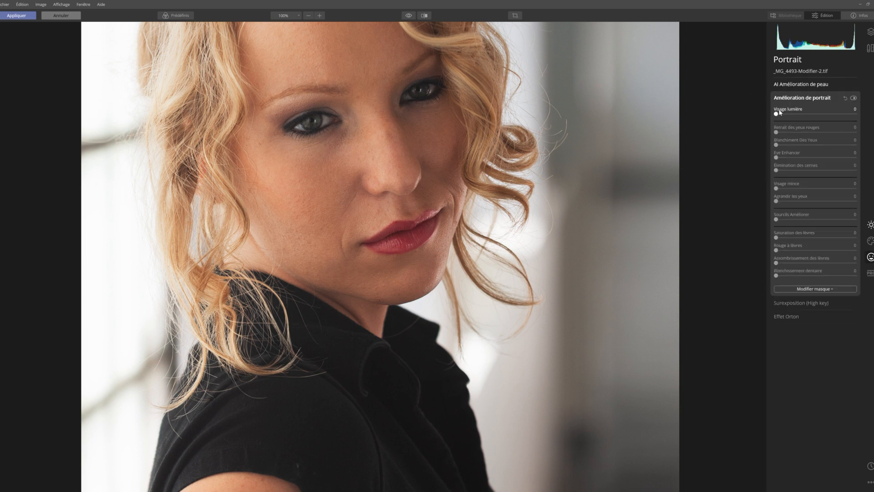
{"action": "left_click_drag", "start_coordinate": [784, 115], "coordinate": [793, 115]}
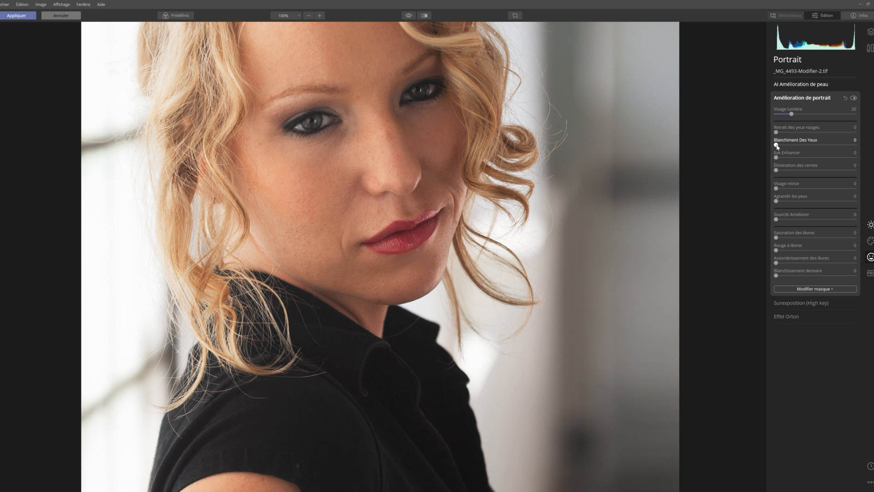
{"action": "left_click_drag", "start_coordinate": [777, 145], "coordinate": [817, 149]}
{"action": "left_click", "coordinate": [853, 98]}
{"action": "left_click", "coordinate": [853, 98]}
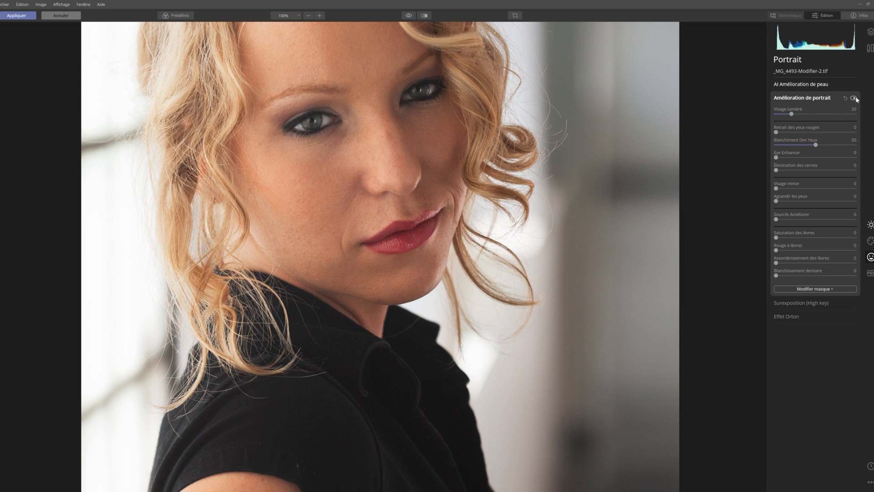
Set Eye Enhancer to 30 and Élimination des cernes to 15 in the portrait enhancement filter
{"action": "left_click", "coordinate": [776, 157]}
{"action": "left_click_drag", "start_coordinate": [776, 159], "coordinate": [801, 163]}
{"action": "left_click", "coordinate": [852, 98]}
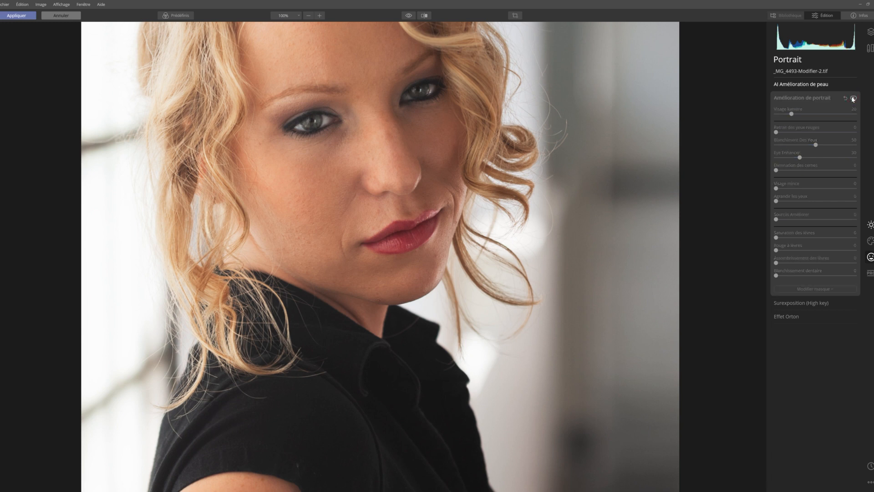
{"action": "left_click", "coordinate": [853, 98]}
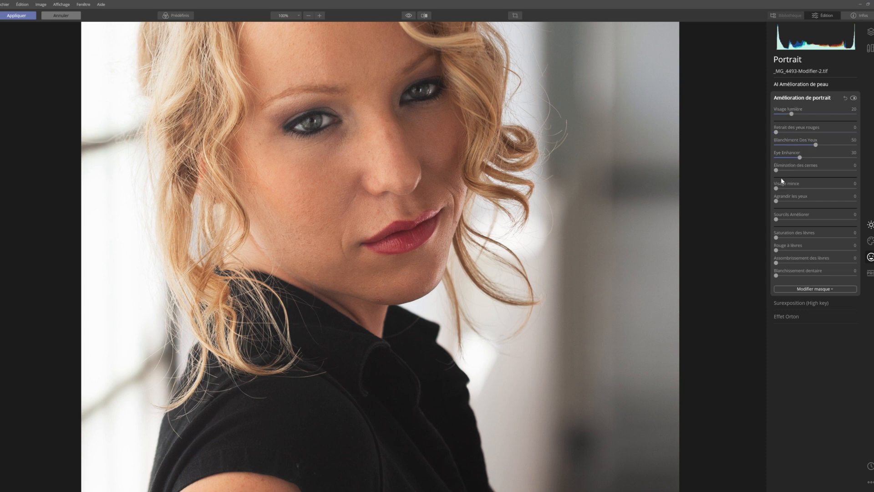
{"action": "left_click_drag", "start_coordinate": [778, 172], "coordinate": [789, 173]}
Try the eye enlargement setting Agrandir les yeux at 100 and return it to 0
{"action": "left_click_drag", "start_coordinate": [778, 202], "coordinate": [844, 205]}
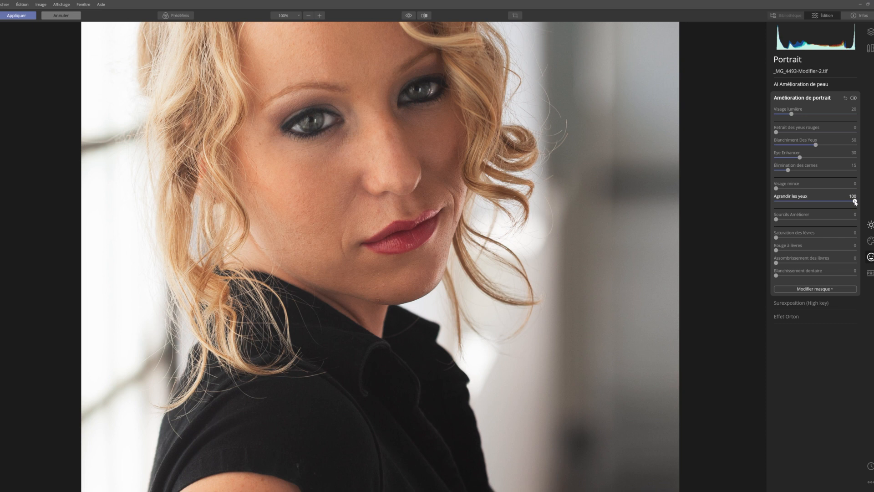
{"action": "mouse_move", "coordinate": [855, 203]}
{"action": "left_mouse_down"}
{"action": "mouse_move", "coordinate": [828, 202]}
{"action": "mouse_move", "coordinate": [858, 202]}
{"action": "left_mouse_up"}
{"action": "left_click_drag", "start_coordinate": [822, 199], "coordinate": [776, 201]}
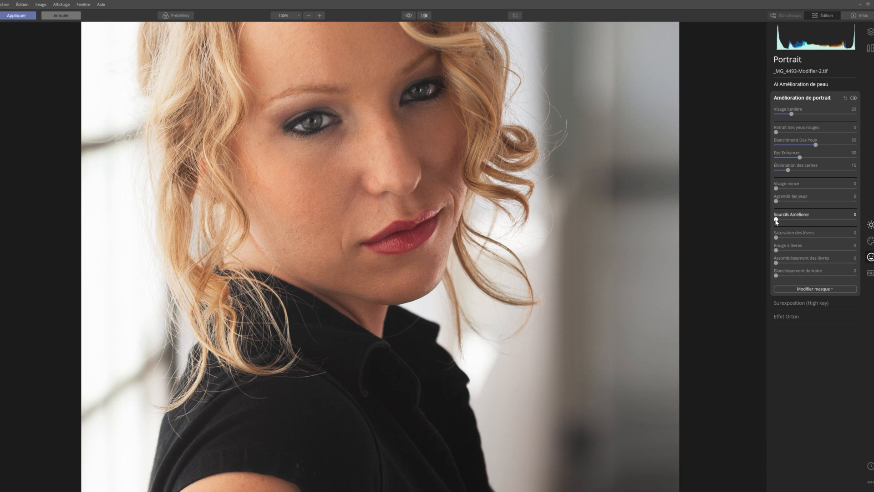
Set Sourcils Améliorer to 30 and Saturation des lèvres to 15, and compare the portrait with the filter off
{"action": "left_click_drag", "start_coordinate": [776, 220], "coordinate": [801, 222]}
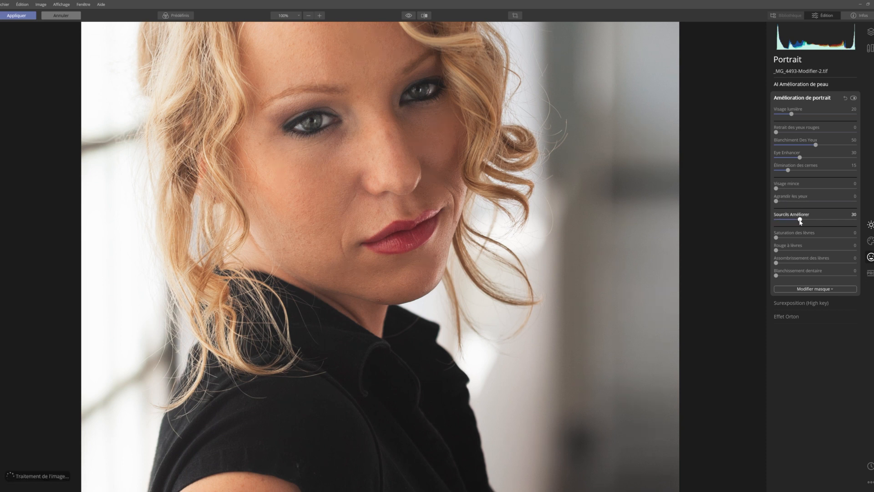
{"action": "left_click", "coordinate": [777, 237]}
{"action": "left_click_drag", "start_coordinate": [778, 239], "coordinate": [789, 240]}
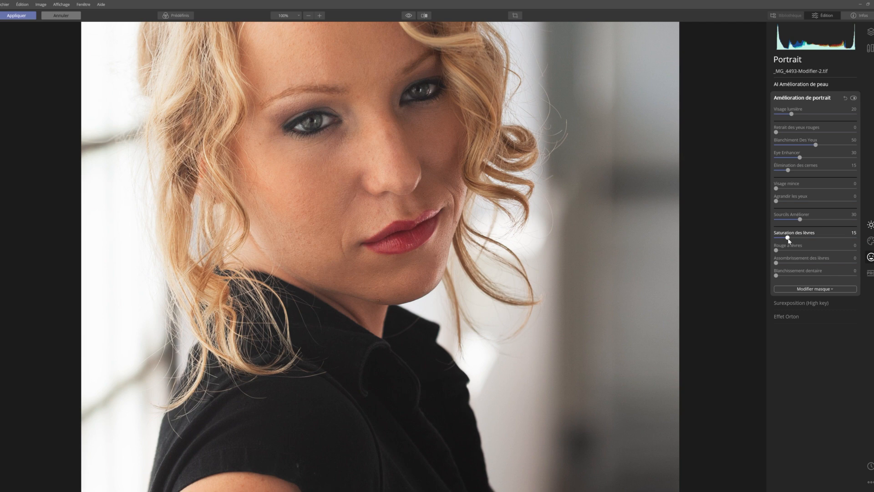
{"action": "left_click", "coordinate": [853, 98]}
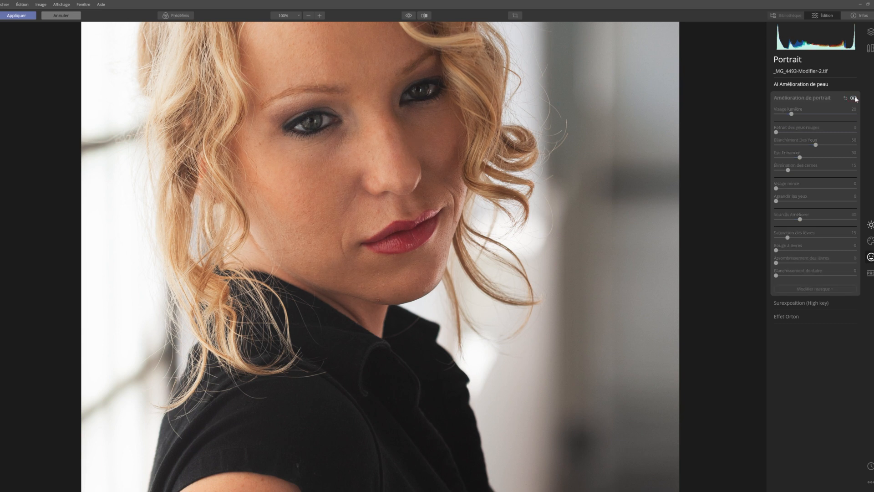
{"action": "left_click", "coordinate": [853, 98]}
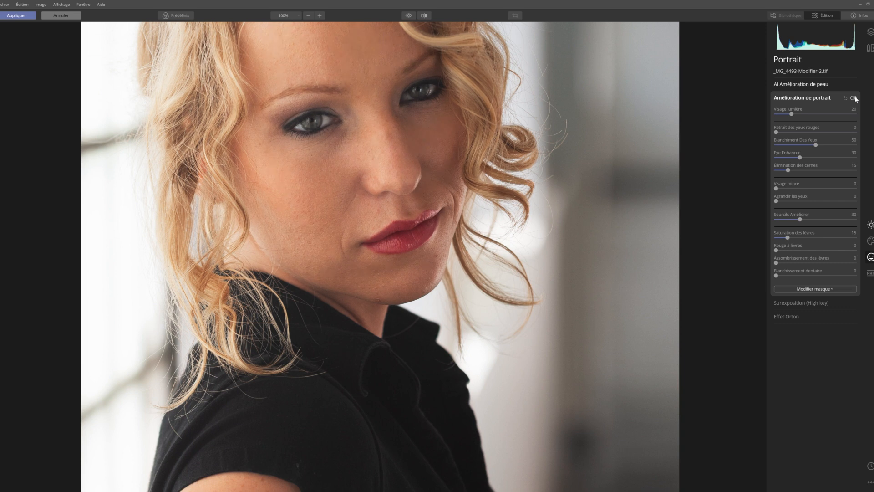
{"action": "left_click", "coordinate": [295, 17]}
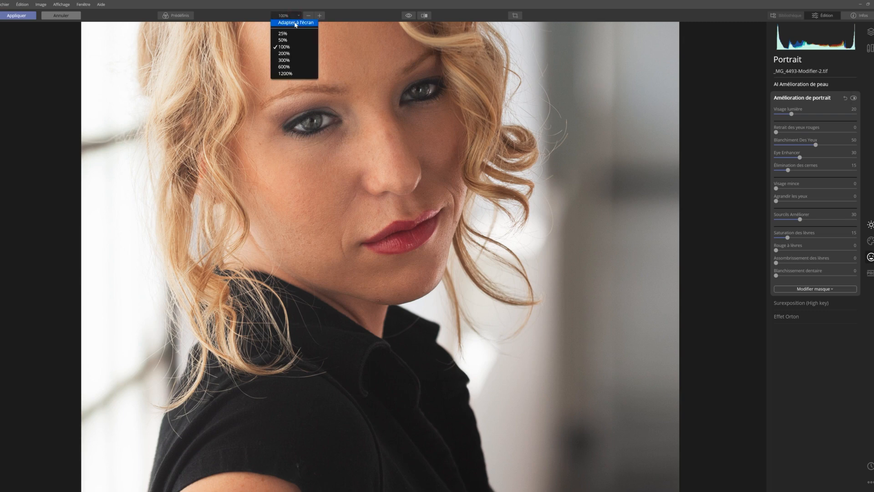
{"action": "left_click", "coordinate": [296, 22]}
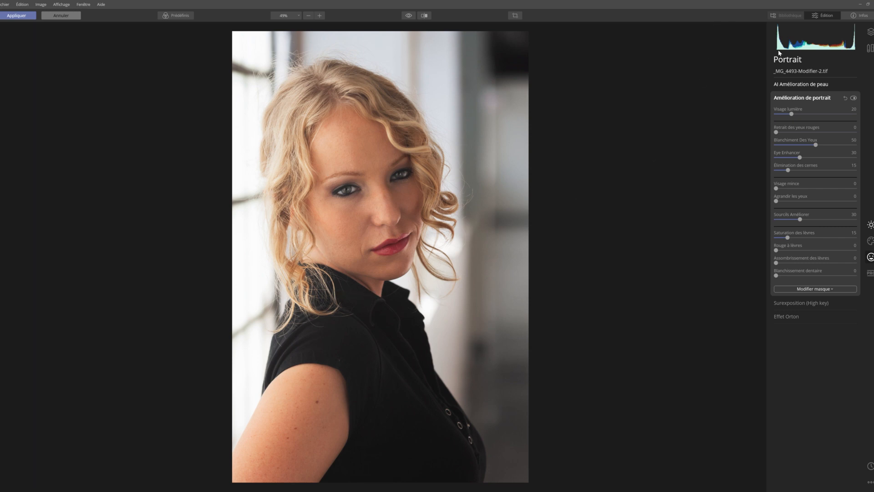
Try AI Structure on the whole photo with Quantité at 100 and return it to 0
{"action": "left_click", "coordinate": [870, 224]}
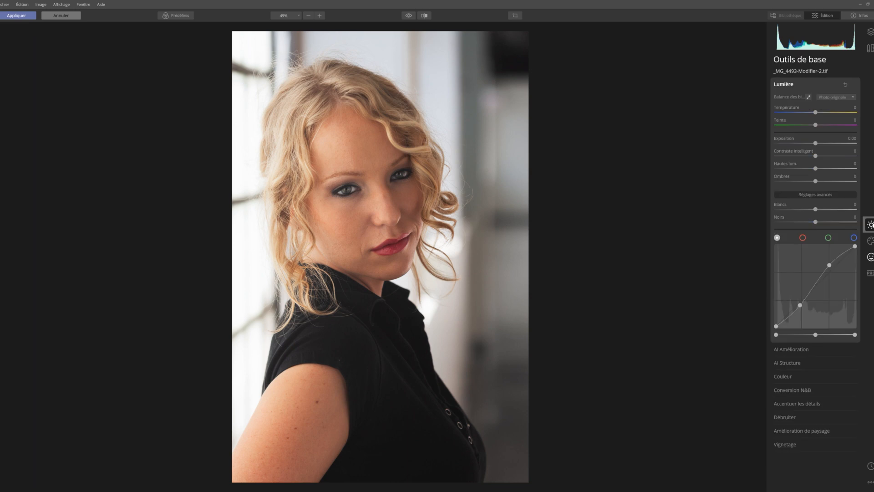
{"action": "left_click", "coordinate": [785, 85]}
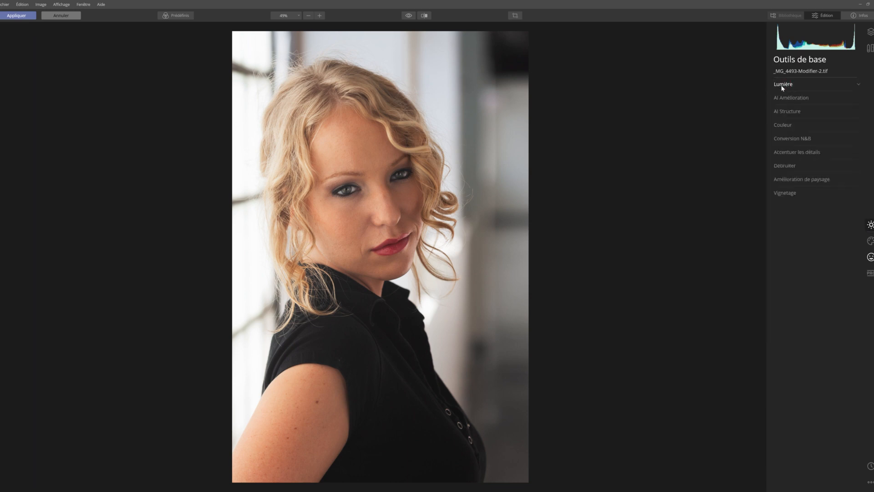
{"action": "left_click", "coordinate": [793, 114]}
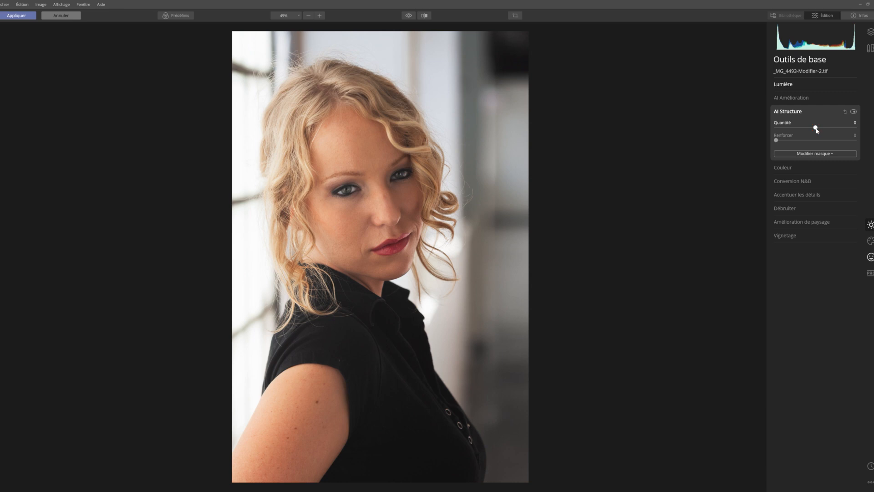
{"action": "left_click_drag", "start_coordinate": [816, 129], "coordinate": [842, 133]}
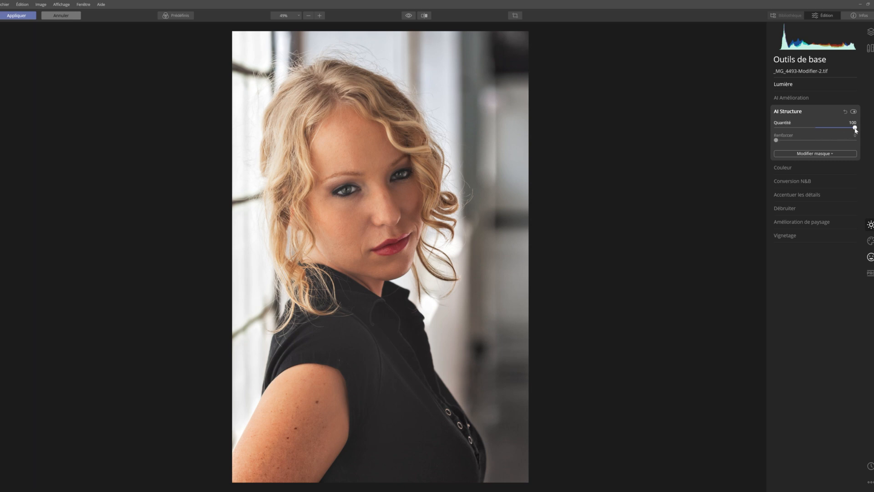
{"action": "left_click", "coordinate": [855, 129]}
{"action": "left_click_drag", "start_coordinate": [860, 137], "coordinate": [864, 137]}
{"action": "mouse_move", "coordinate": [856, 129]}
{"action": "left_mouse_down"}
{"action": "mouse_move", "coordinate": [819, 129]}
{"action": "mouse_move", "coordinate": [856, 129]}
{"action": "left_mouse_up"}
{"action": "left_click_drag", "start_coordinate": [857, 130], "coordinate": [819, 129]}
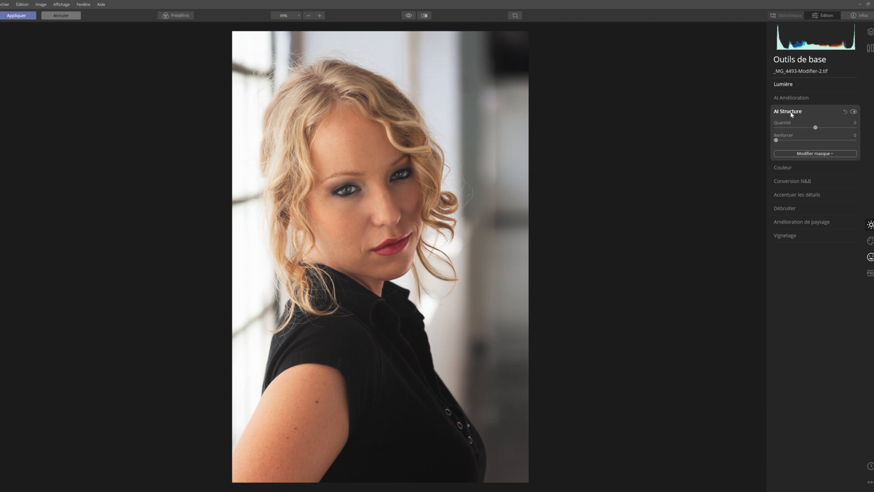
{"action": "left_click", "coordinate": [790, 112]}
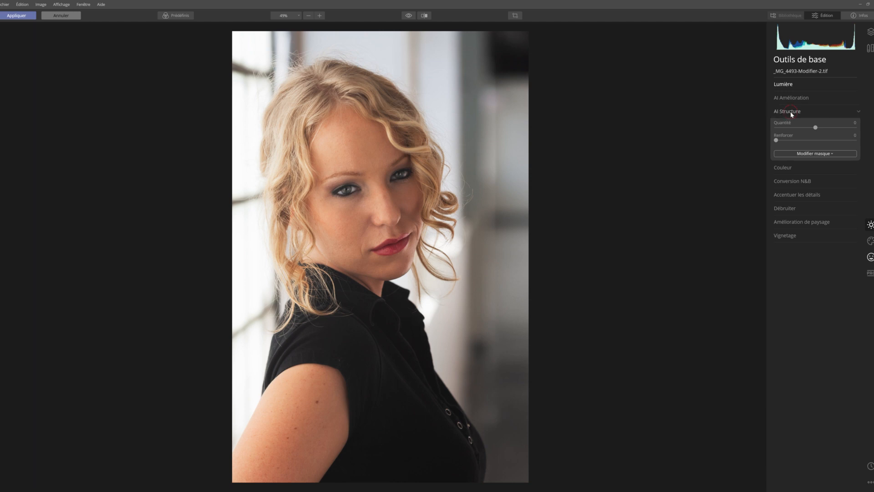
Apply the portrait filter Surexposition (High key) with Quantité 15 and compare the photo with the filter off
{"action": "left_click", "coordinate": [870, 257]}
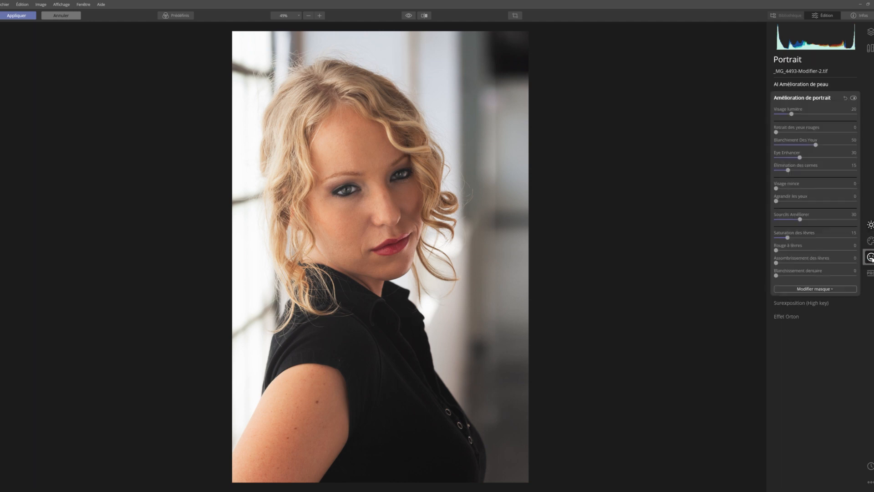
{"action": "left_click", "coordinate": [811, 101]}
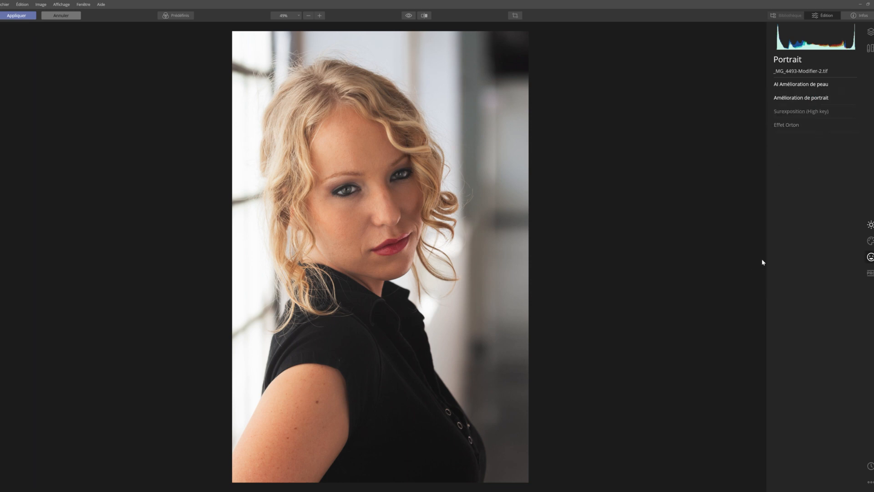
{"action": "left_click", "coordinate": [810, 113]}
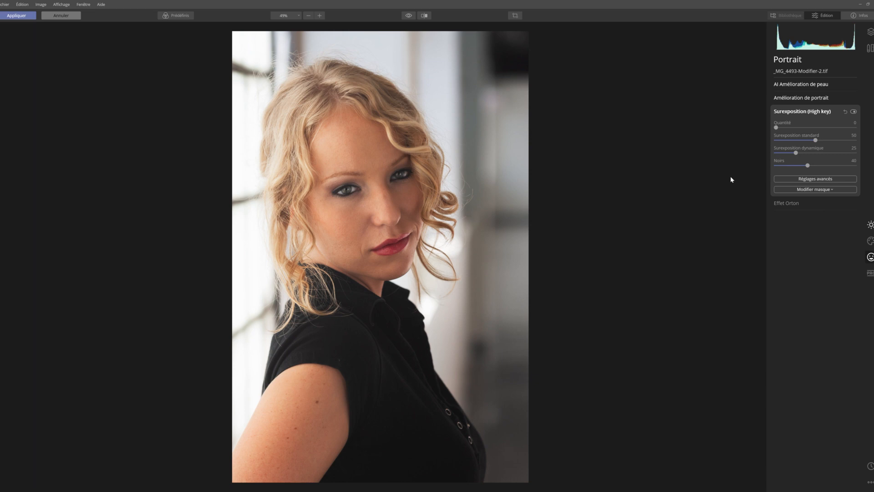
{"action": "left_click_drag", "start_coordinate": [779, 129], "coordinate": [789, 129]}
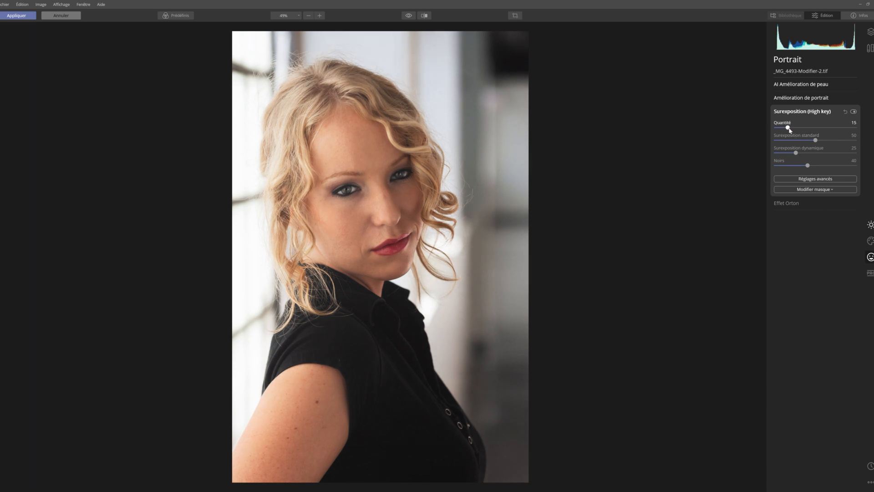
{"action": "left_click", "coordinate": [854, 112]}
{"action": "left_click", "coordinate": [854, 112]}
Try the Effet Orton filter with Type 1 on the portrait and reset it
{"action": "left_click", "coordinate": [858, 206]}
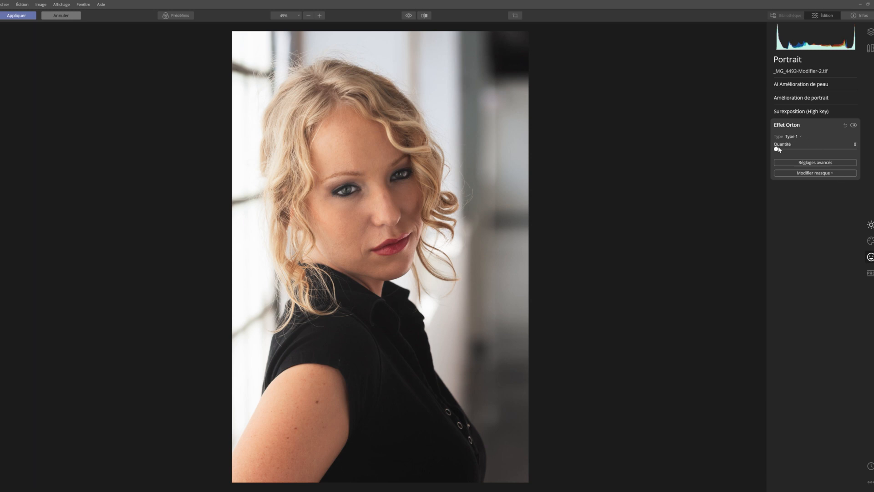
{"action": "left_click_drag", "start_coordinate": [776, 149], "coordinate": [794, 150]}
{"action": "left_click", "coordinate": [845, 125]}
{"action": "left_click", "coordinate": [796, 127]}
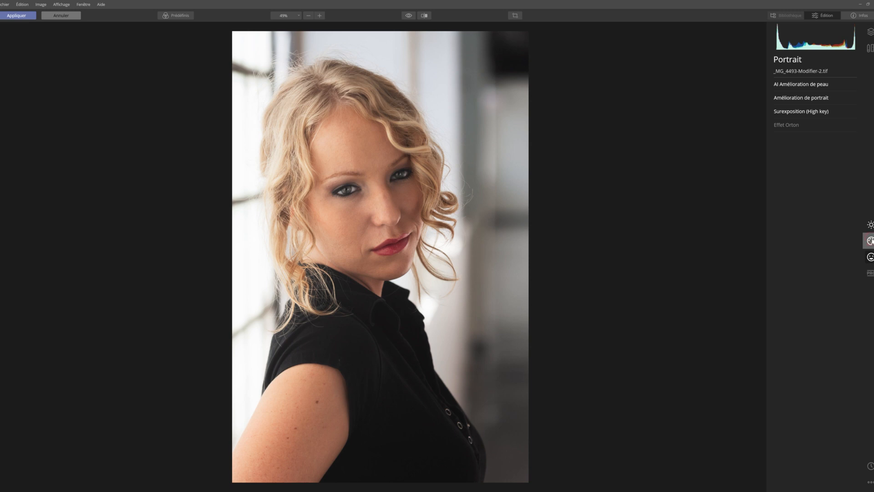
Try the creative filter Éclat with Type Flou artistique and Quantité 24 on the portrait and reset it
{"action": "left_click", "coordinate": [870, 240]}
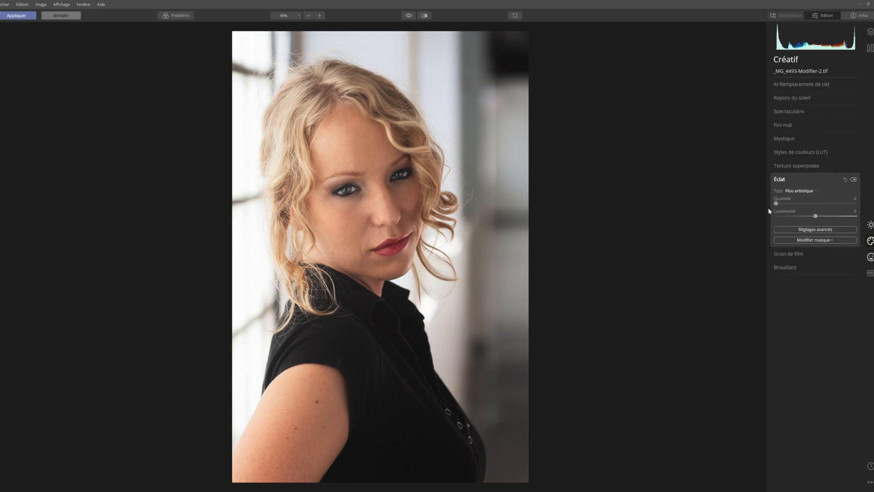
{"action": "left_click", "coordinate": [806, 191]}
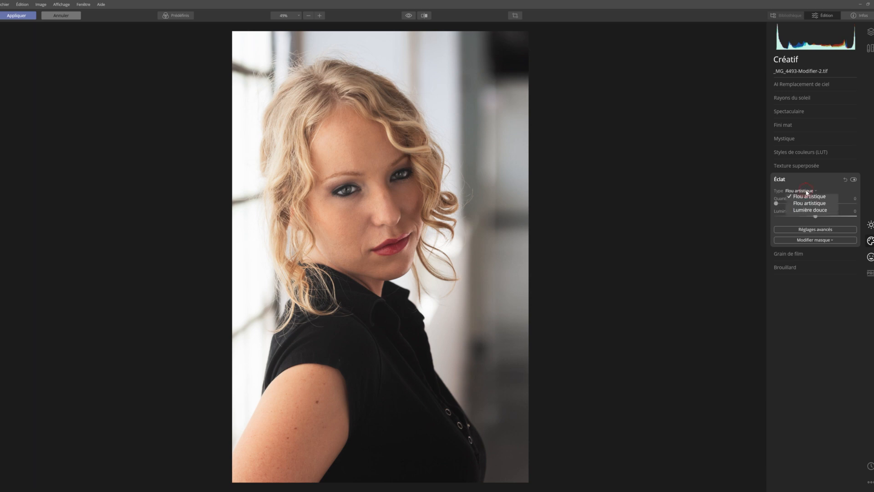
{"action": "left_click", "coordinate": [810, 208]}
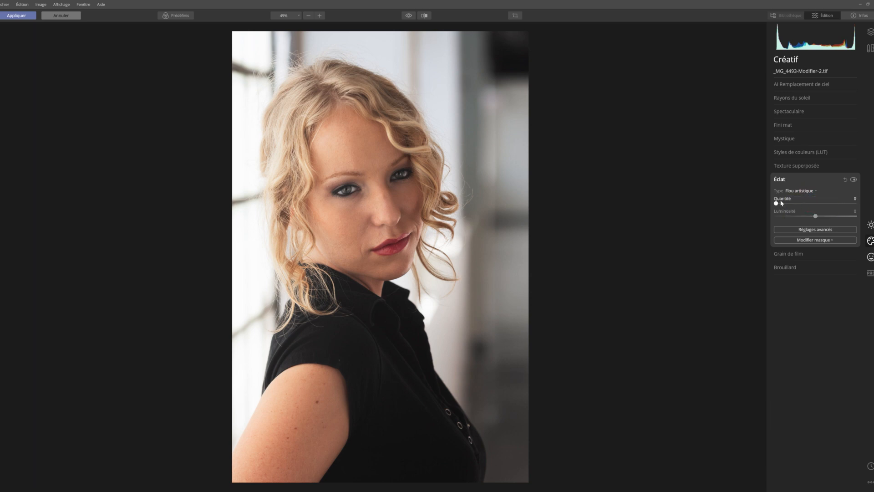
{"action": "left_click_drag", "start_coordinate": [777, 203], "coordinate": [789, 204]}
{"action": "mouse_move", "coordinate": [790, 204]}
{"action": "left_mouse_down"}
{"action": "mouse_move", "coordinate": [776, 203]}
{"action": "mouse_move", "coordinate": [797, 207]}
{"action": "left_mouse_up"}
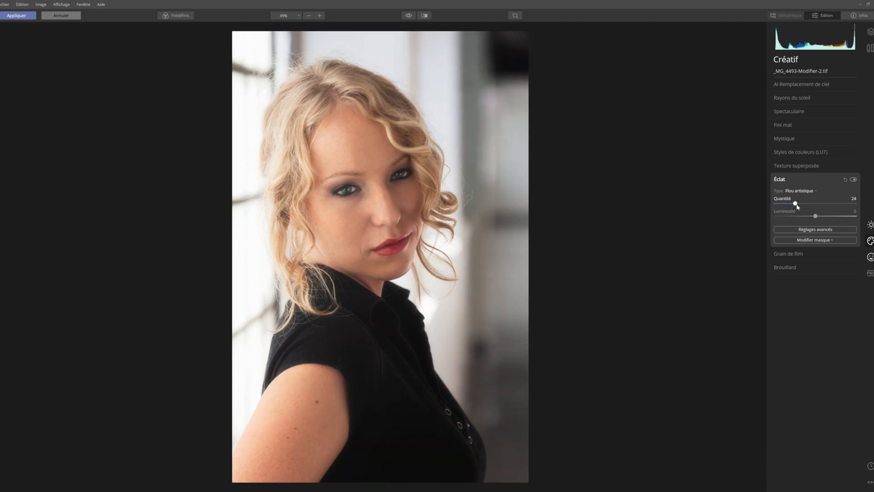
{"action": "left_click", "coordinate": [845, 179]}
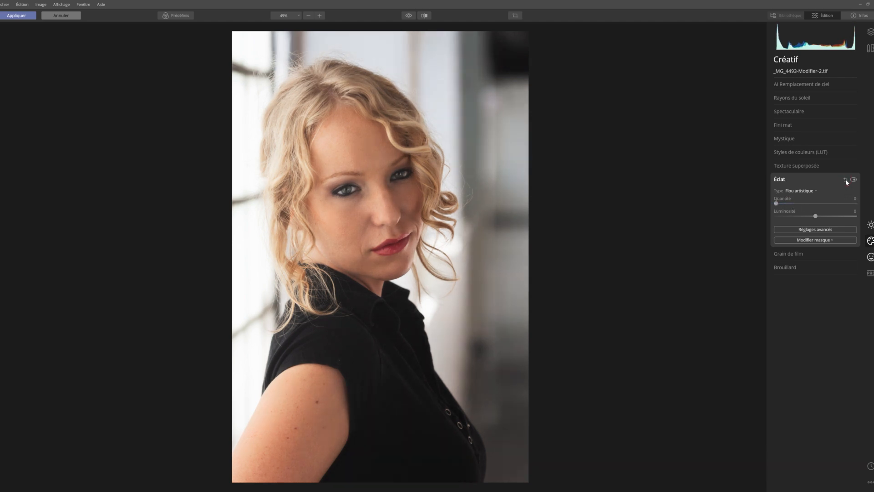
Apply the creative filter Mystique to the portrait with Quantité 19
{"action": "left_click", "coordinate": [792, 139]}
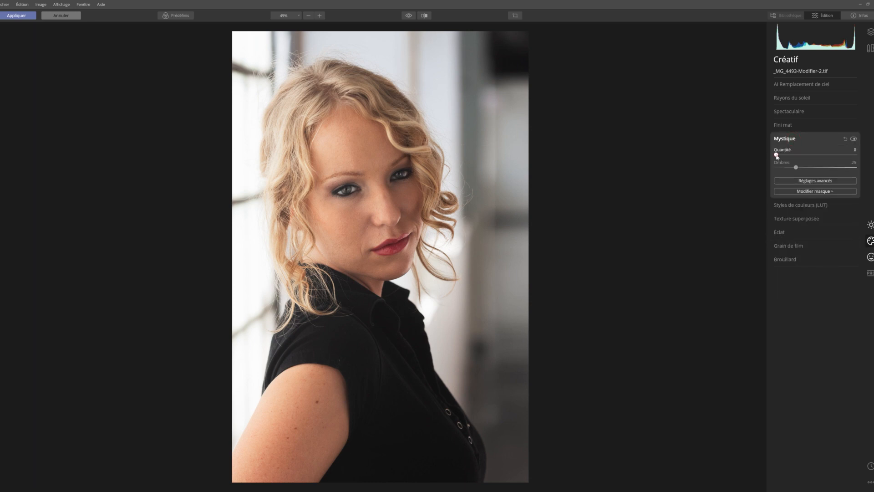
{"action": "left_click_drag", "start_coordinate": [789, 156], "coordinate": [792, 157]}
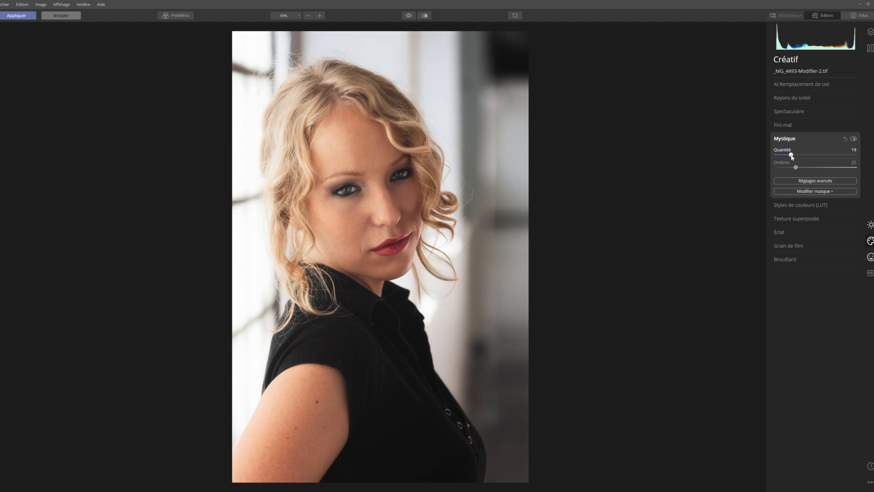